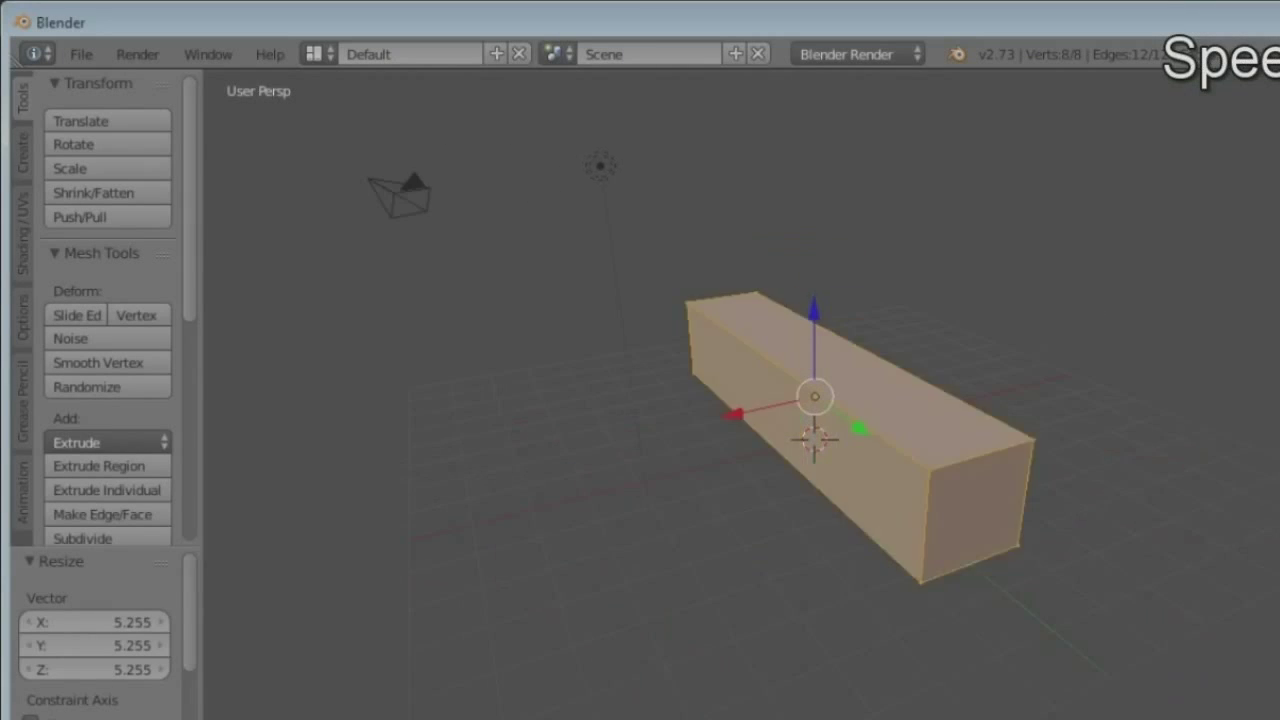
Step: Duplicate the long box, shrink the copy to 0.305 scale and place it beside the original
middle_drag(1243, 177, 900, 200)
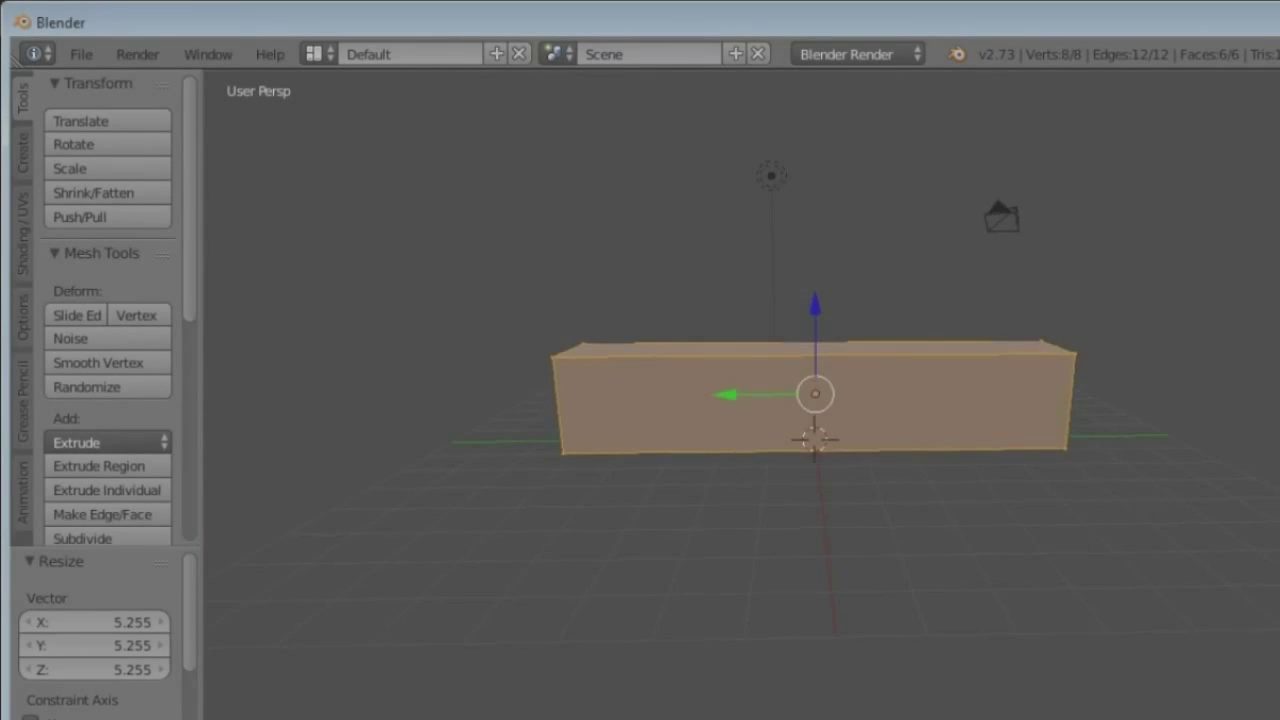
shift+middle_drag(845, 510, 1010, 497)
key(shift+d)
key(s)
key(Return)
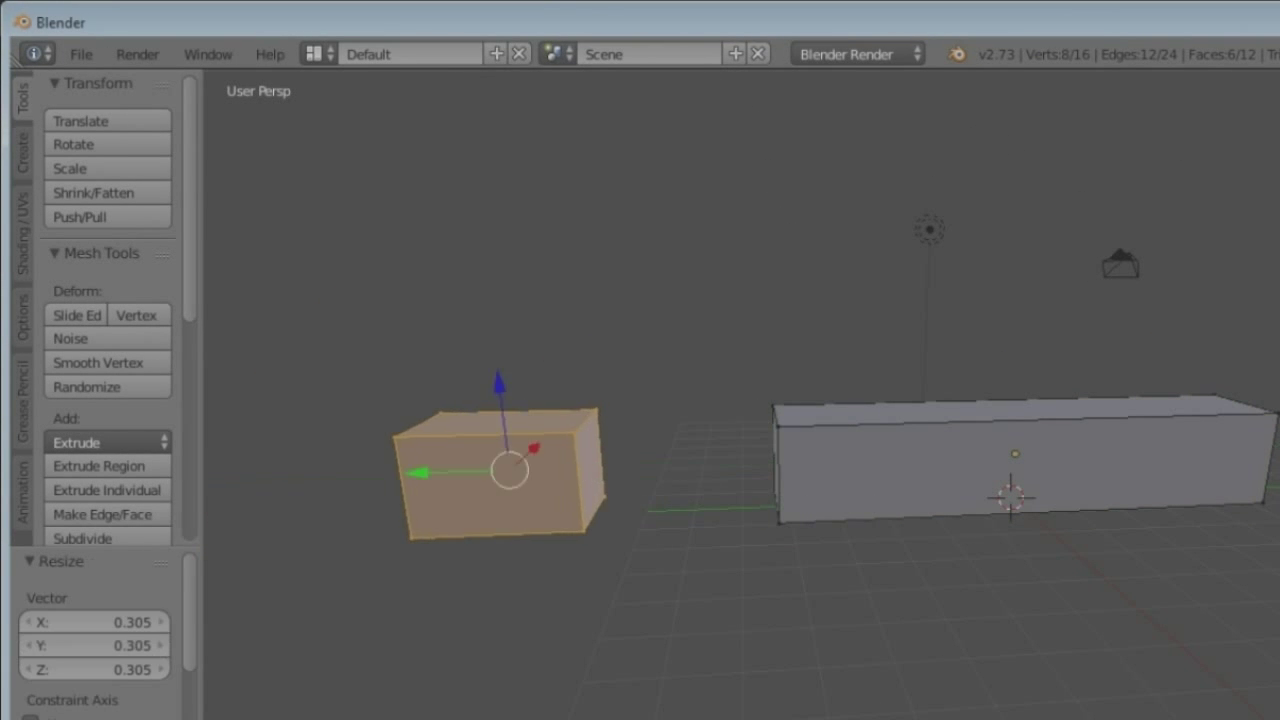
key(g)
key(Return)
Step: Move the long box to layer 2 so only the small copy stays in view
key(Tab)
scroll(740, 420, up, 4)
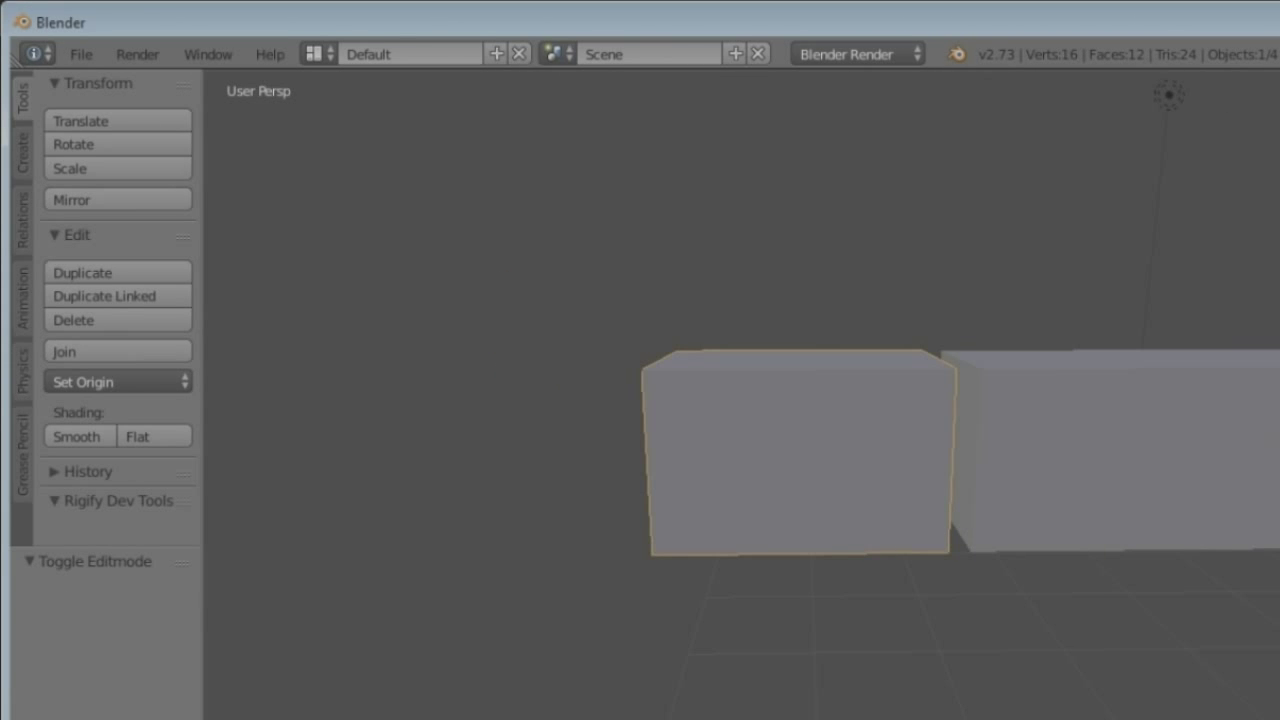
key(m)
key(2)
key(2)
key(Tab)
Step: Delete one half of the small box's vertices and give it a Mirror modifier
key(a)
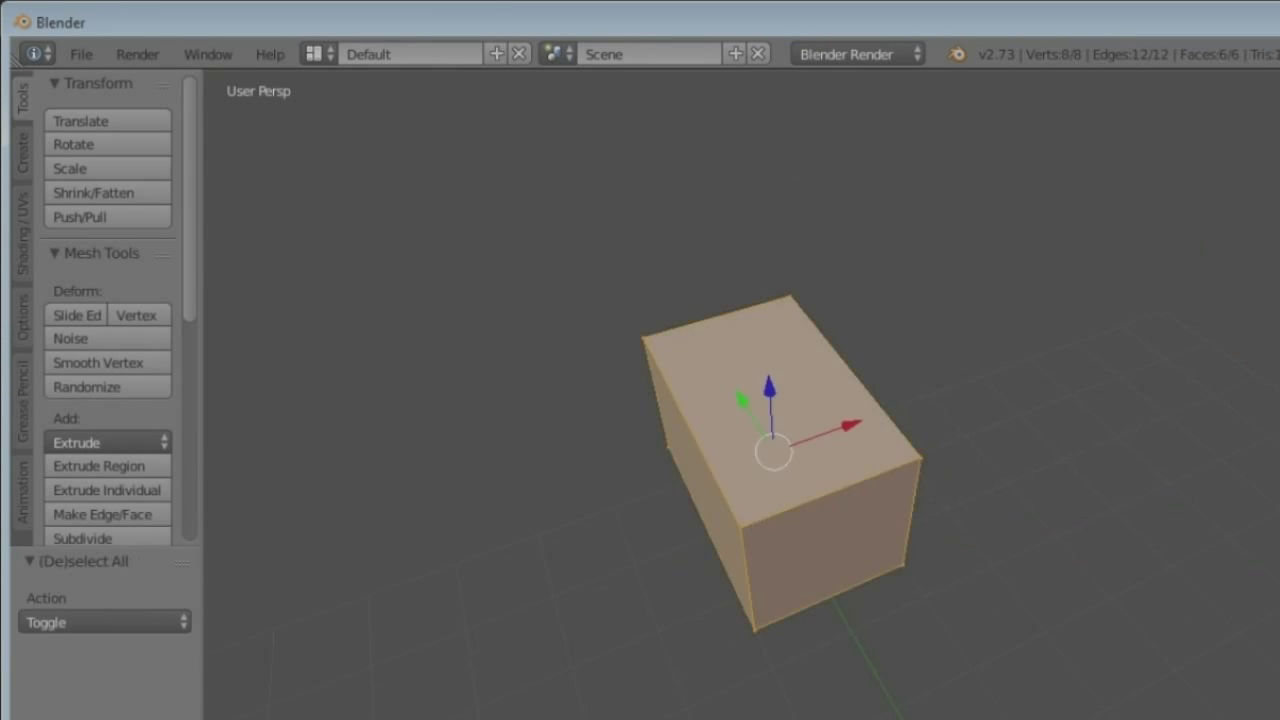
key(ctrl+z)
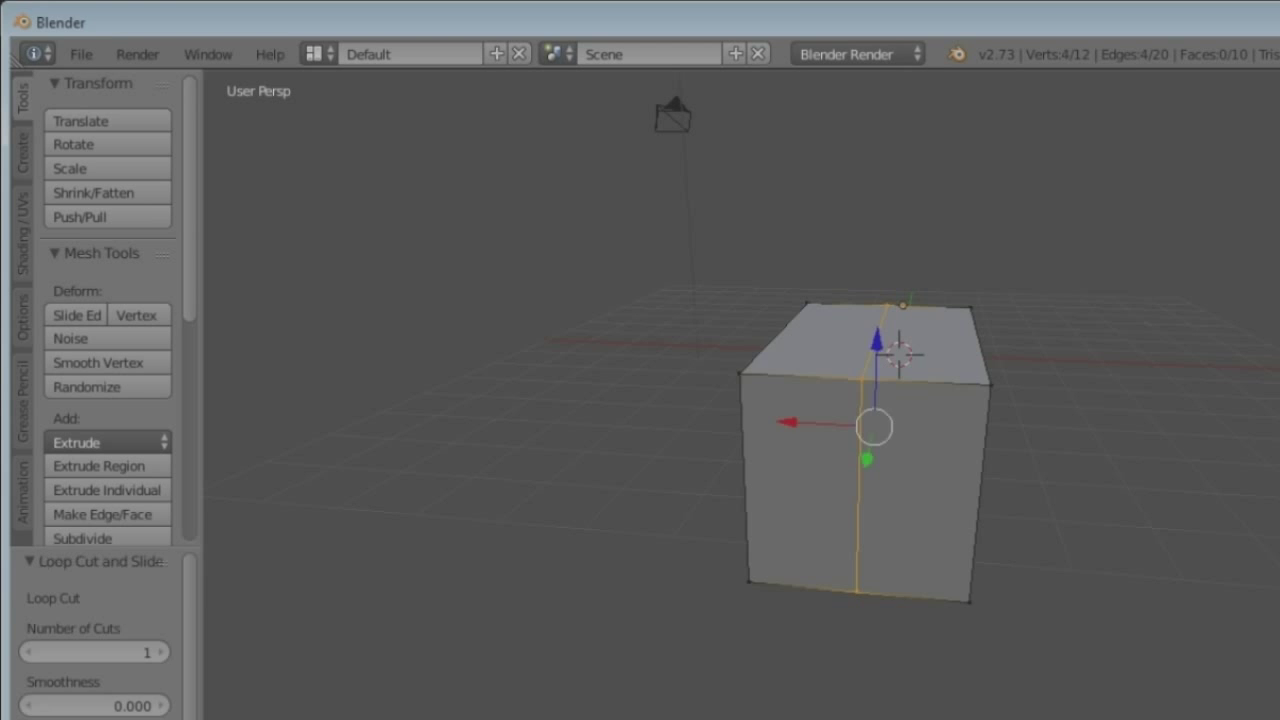
key(x)
key(Return)
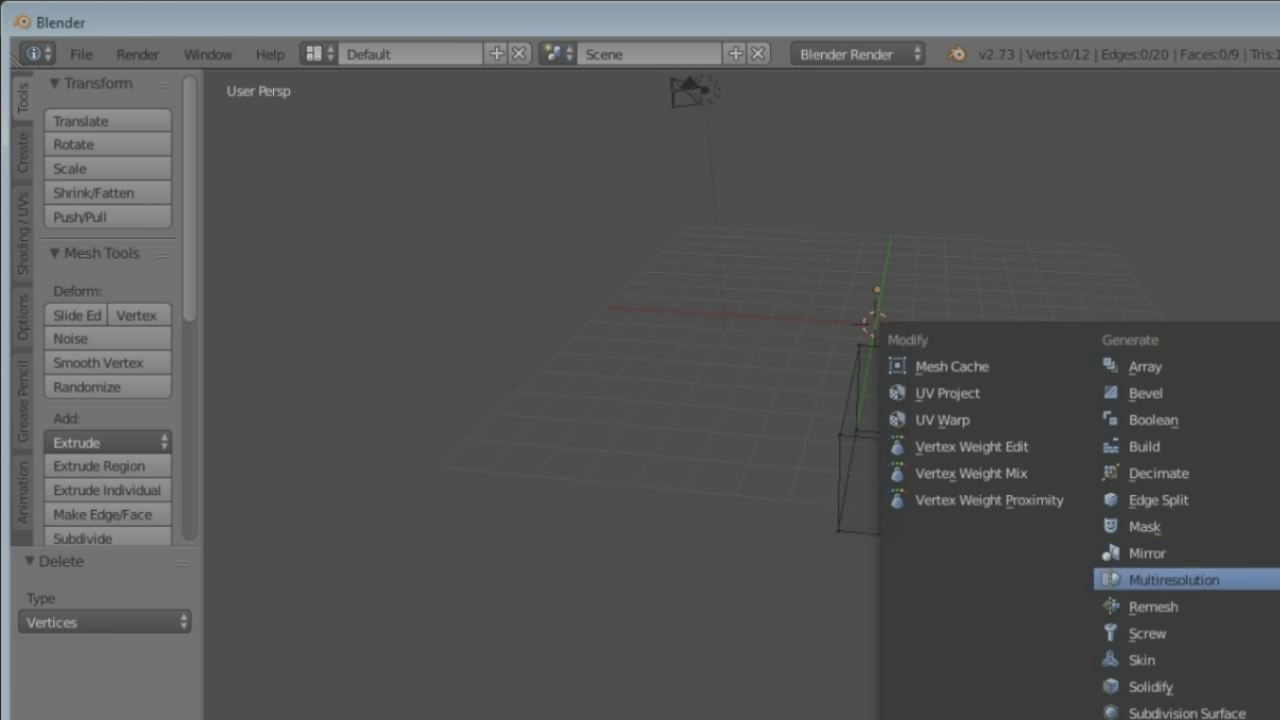
click(1120, 546)
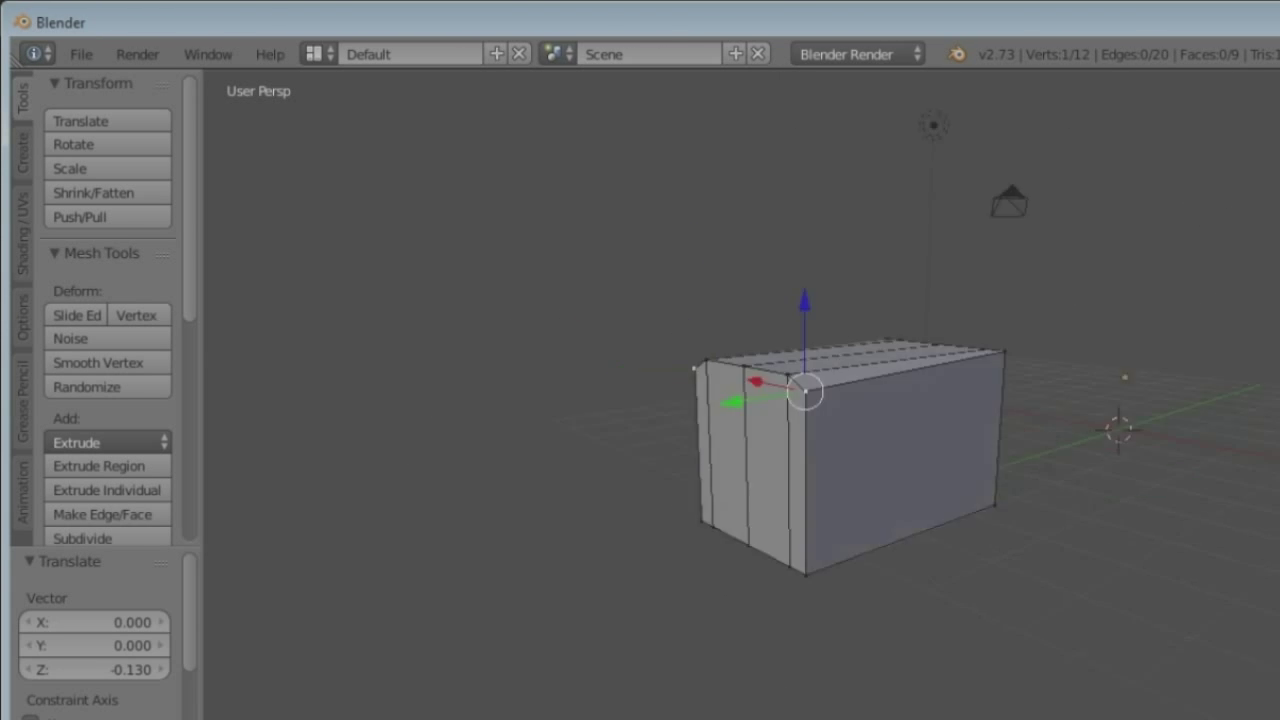
middle_drag(740, 420, 700, 400)
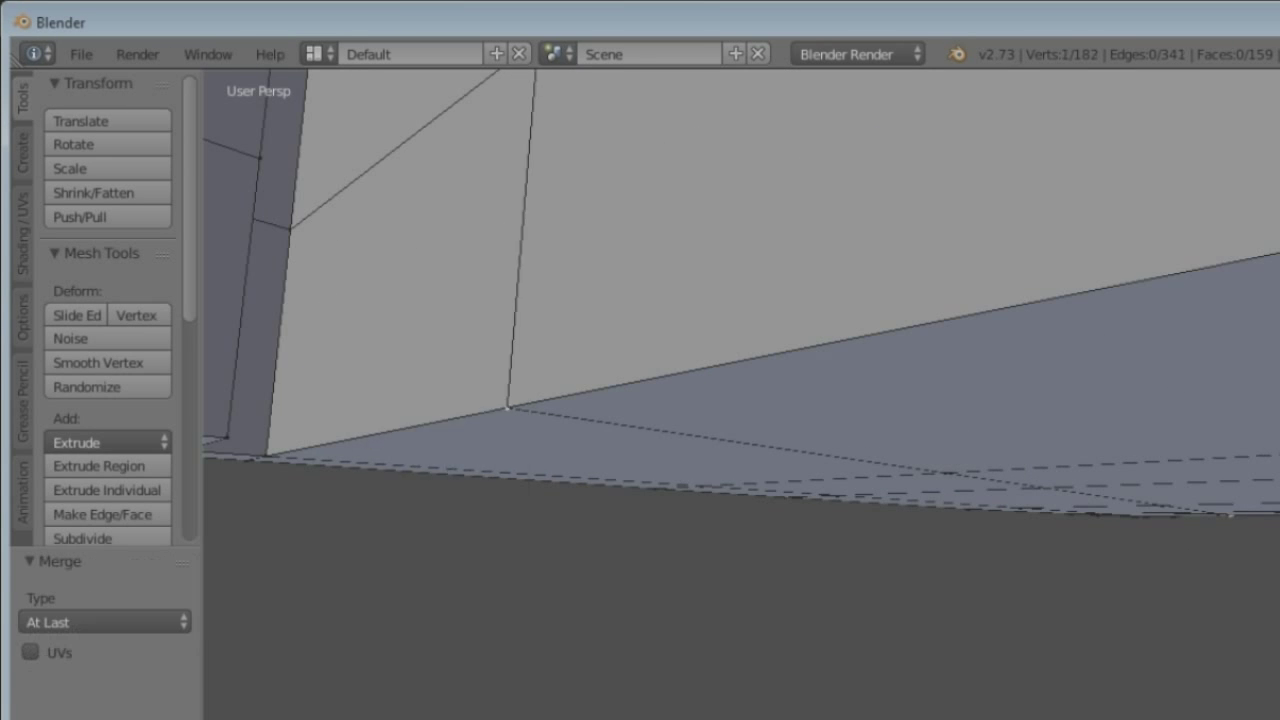
Step: Merge the two loose vertices at the first one and fill the gap beside the opening with a face
key(alt+m)
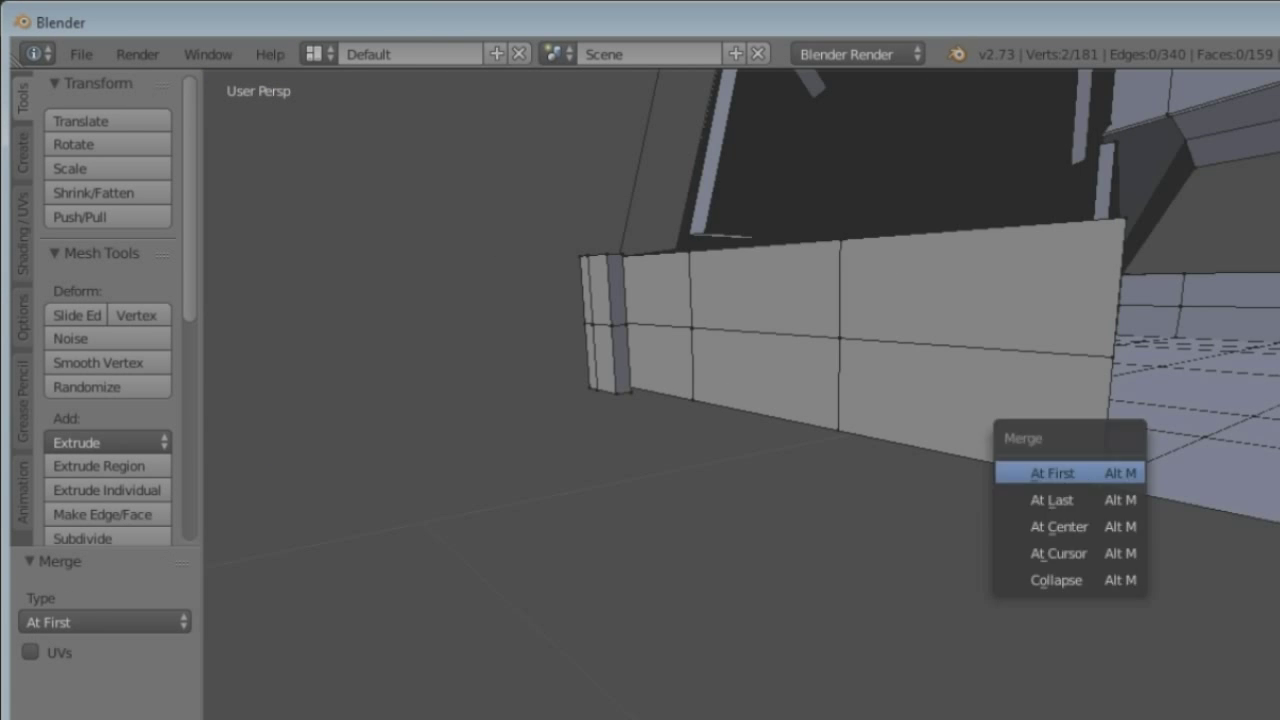
key(Return)
key(f)
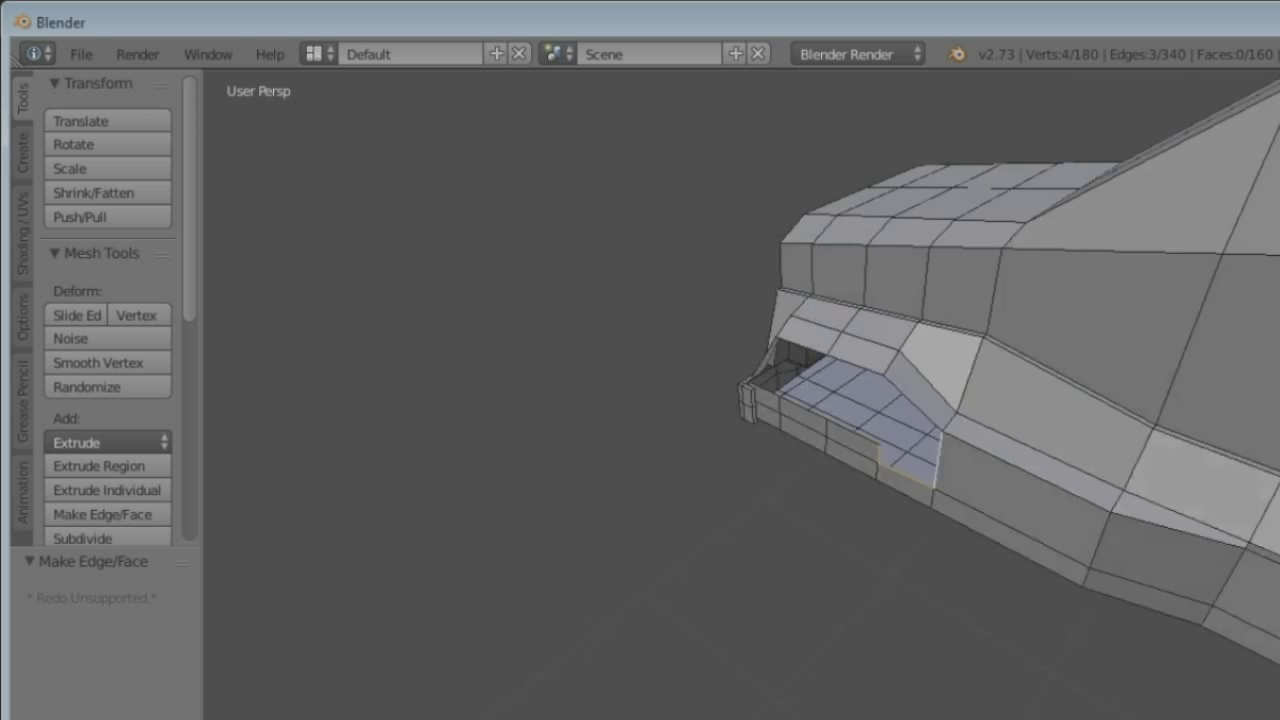
key(f)
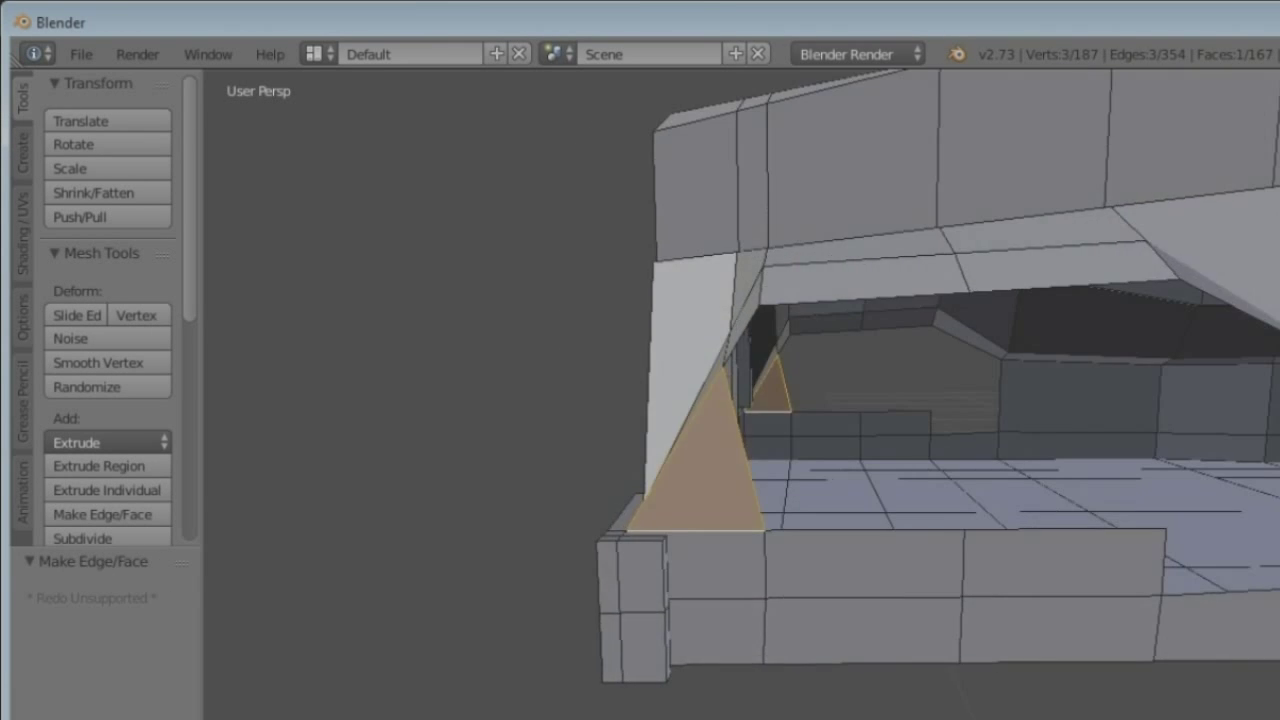
Step: Subdivide the selected geometry, then delete the unwanted faces from the opening
key(w)
click(663, 317)
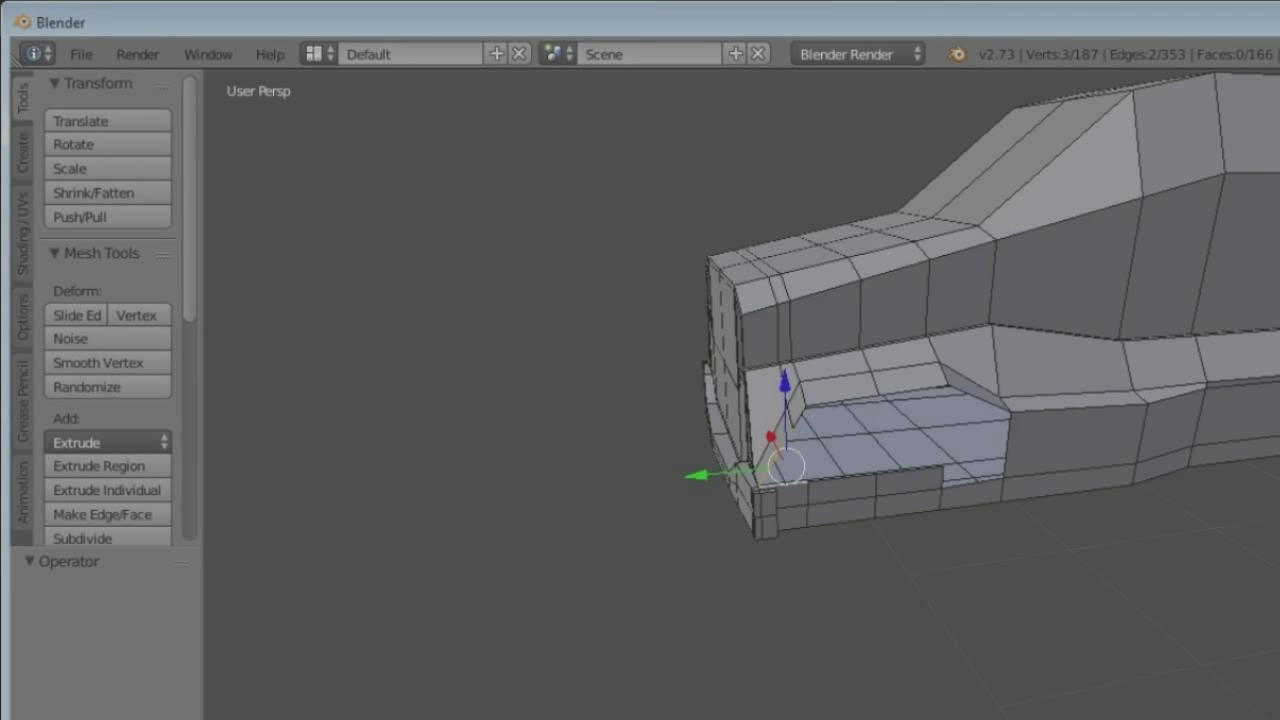
middle_drag(740, 400, 700, 390)
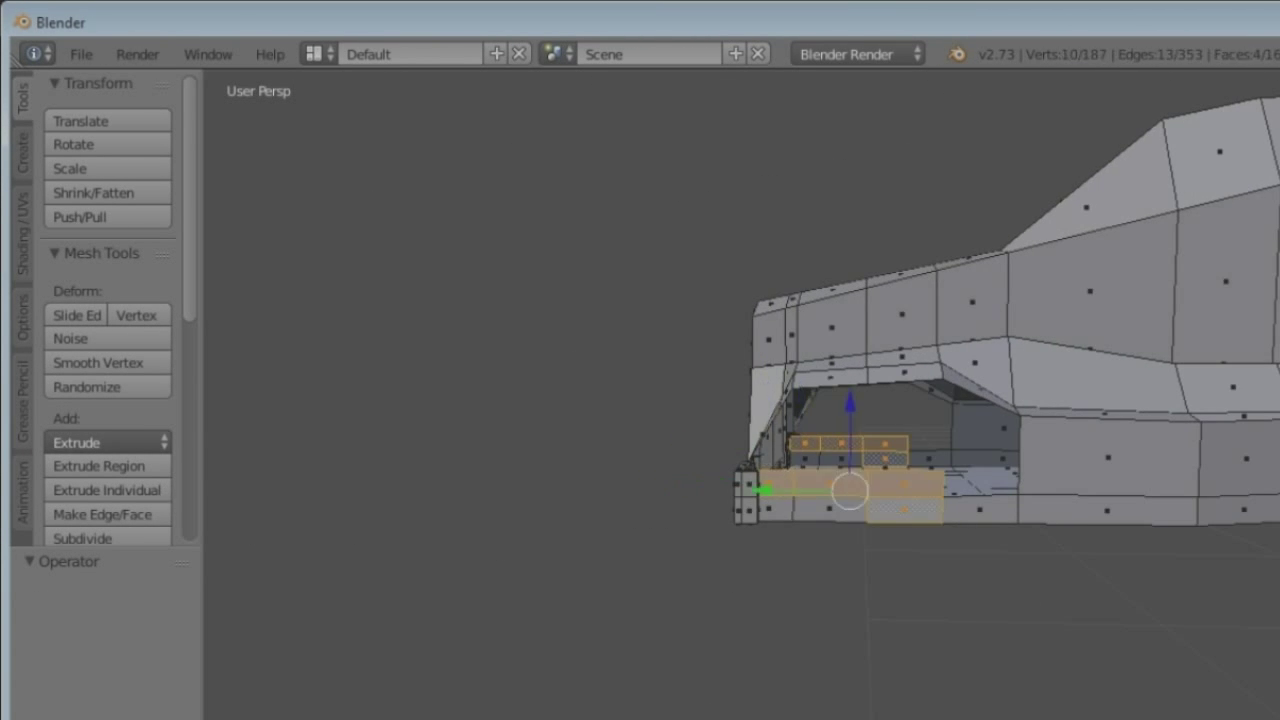
key(x)
click(714, 486)
Step: Delete the selected faces inside the front opening
key(x)
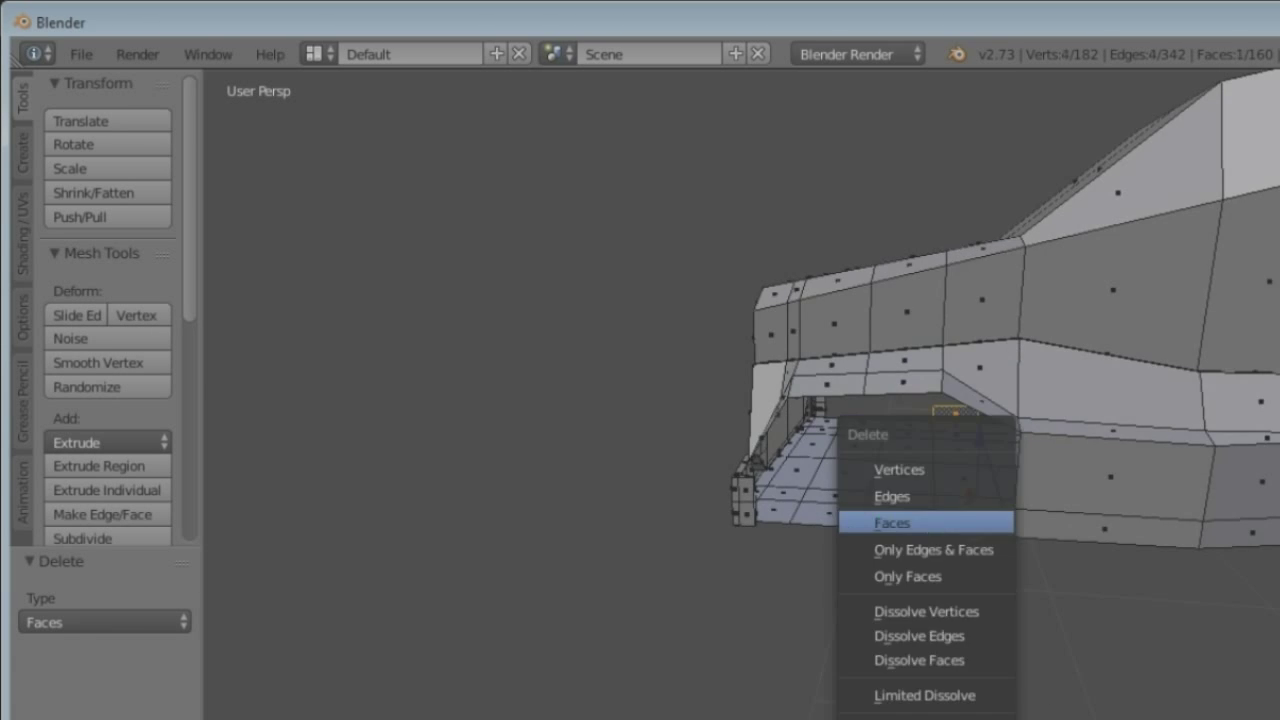
click(891, 520)
scroll(891, 520, up, 3)
scroll(891, 520, up, 3)
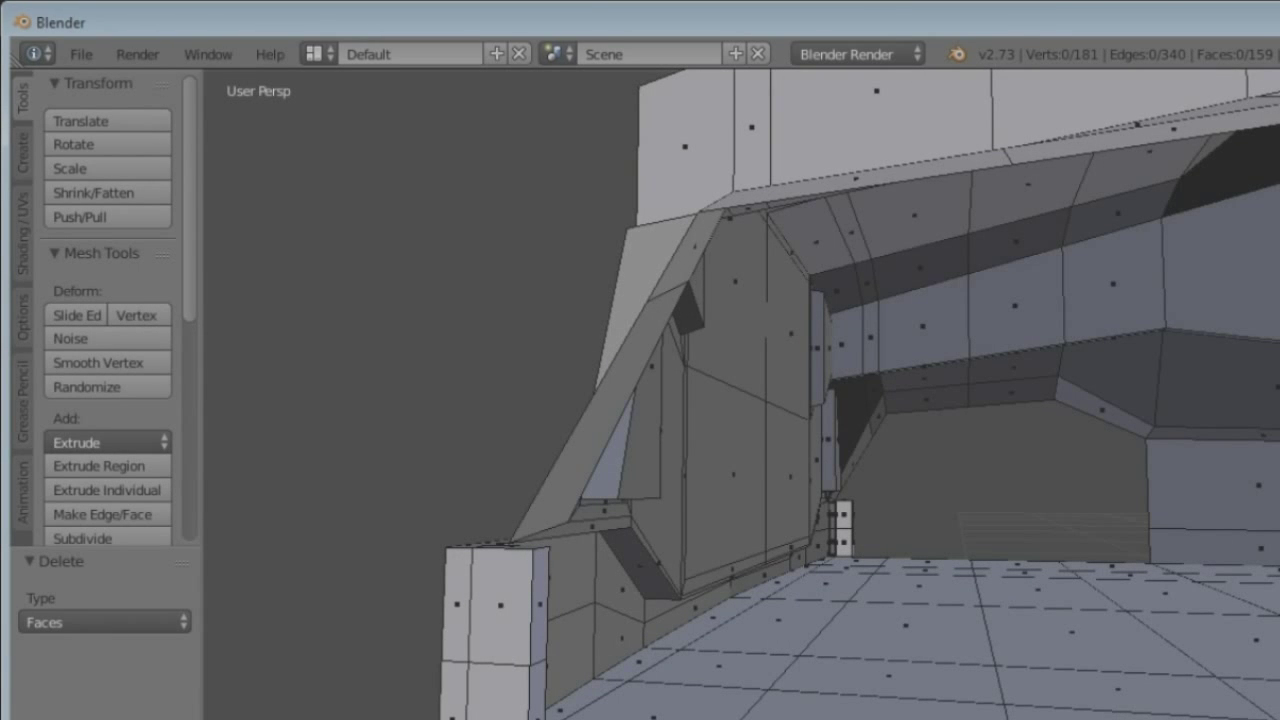
scroll(740, 400, down, 3)
middle_drag(740, 400, 680, 360)
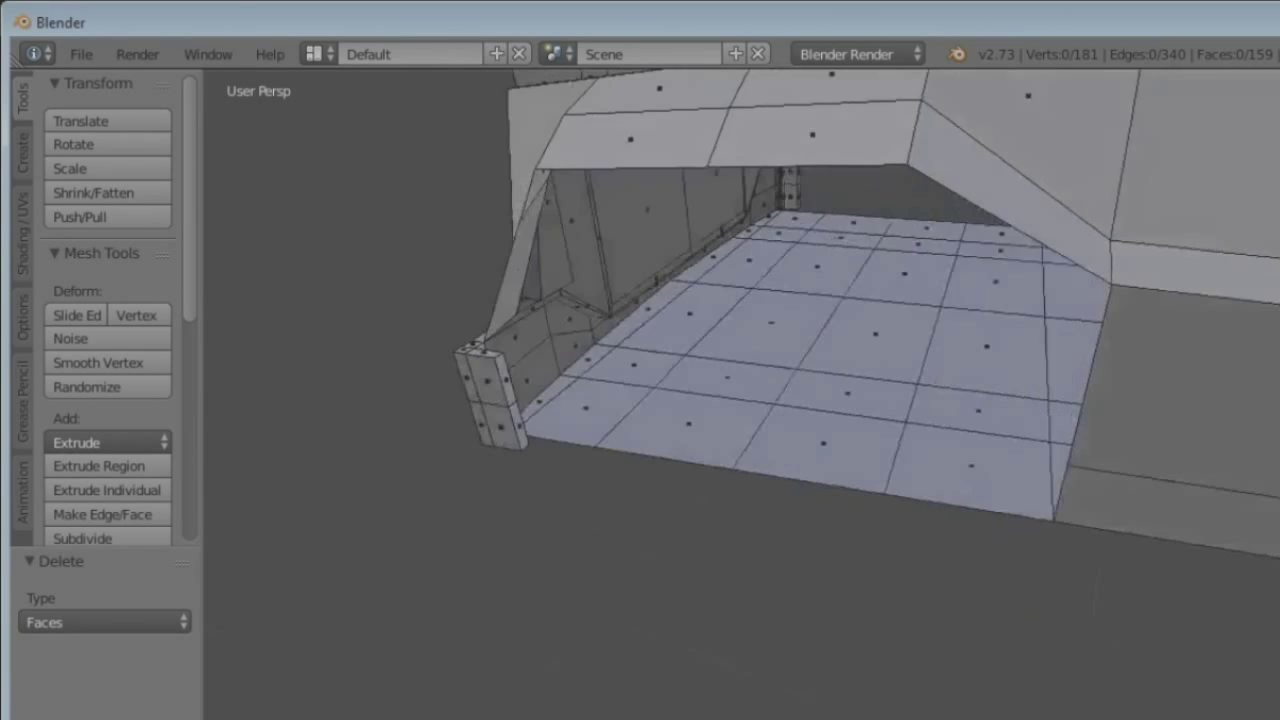
Step: Select the opening's upper edge loop and add a 32-vertex circle at the 3D cursor
alt+right_click(970, 205)
middle_drag(970, 205, 900, 230)
key(e)
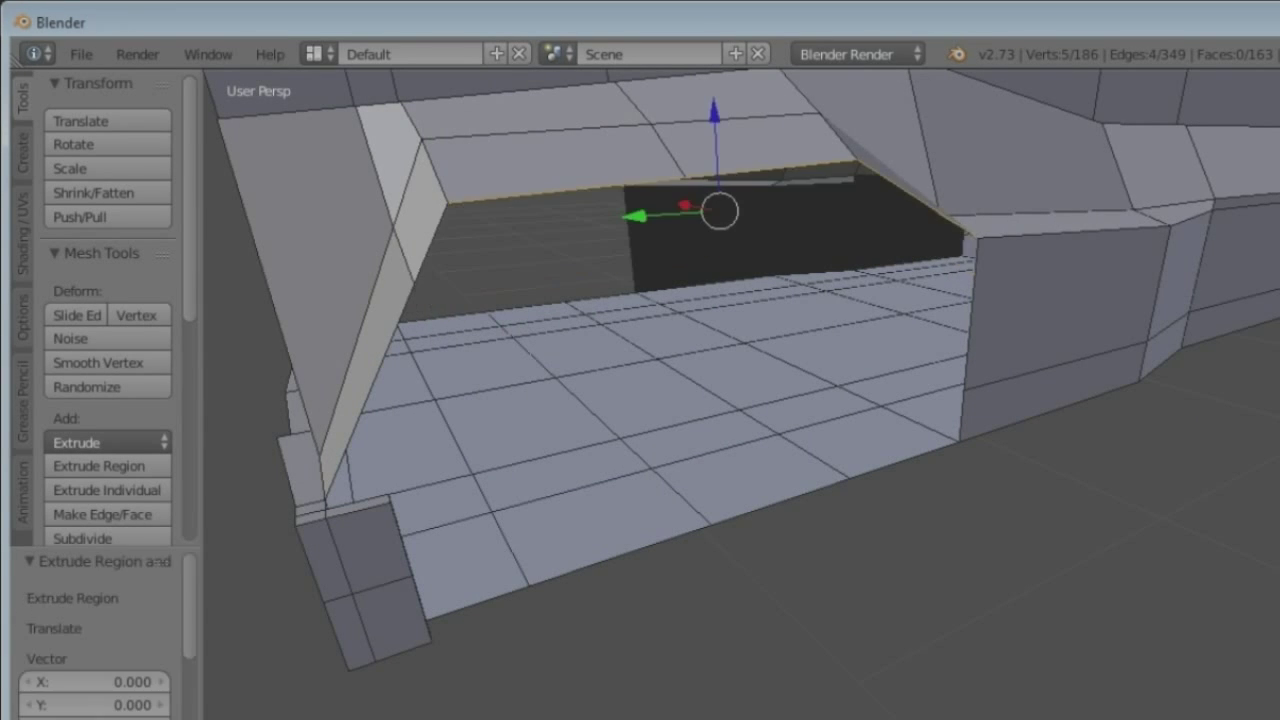
key(ctrl+z)
middle_drag(740, 400, 650, 390)
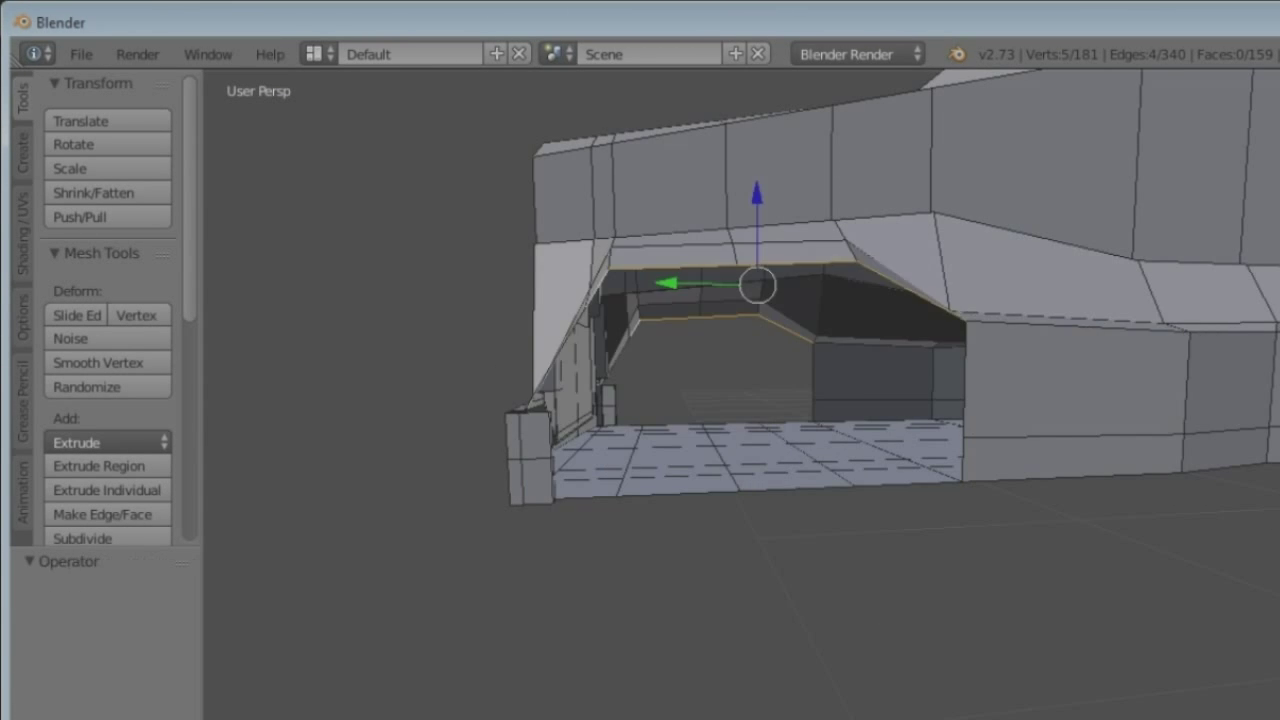
key(shift+a)
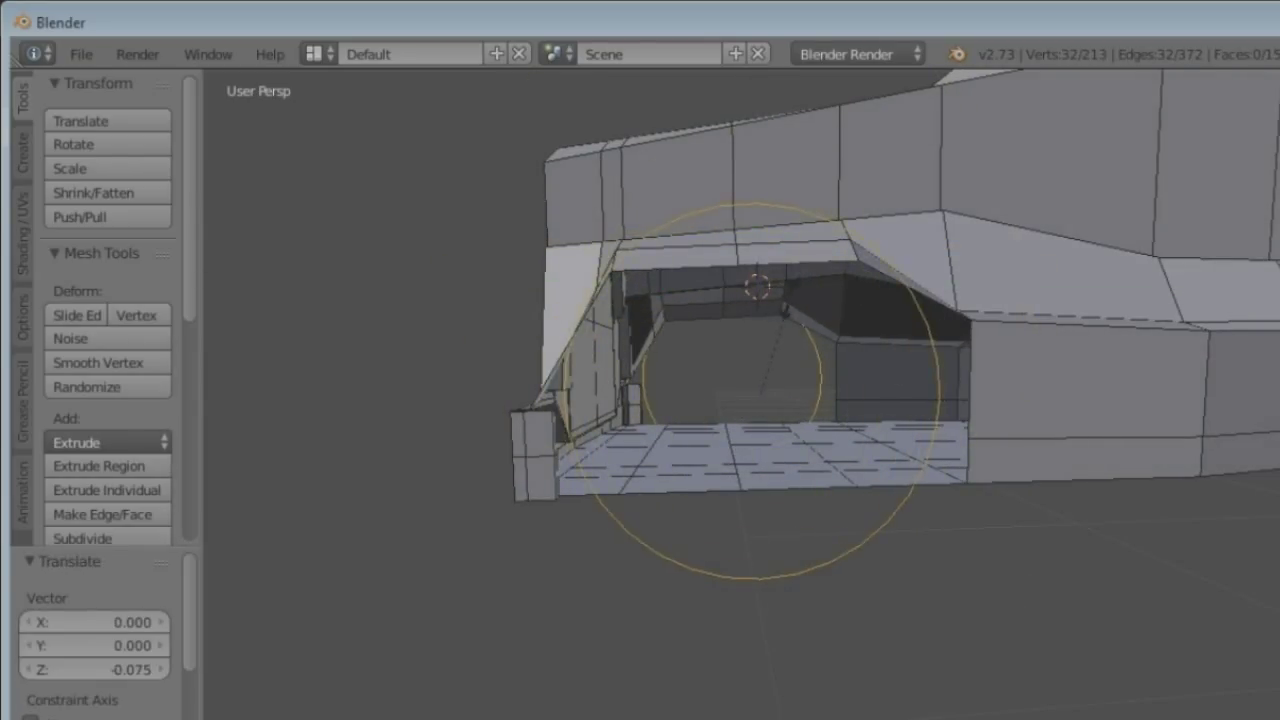
Step: Snap the 3D cursor to the opening's floor faces and delete those faces
middle_drag(740, 400, 700, 380)
scroll(731, 350, up, 3)
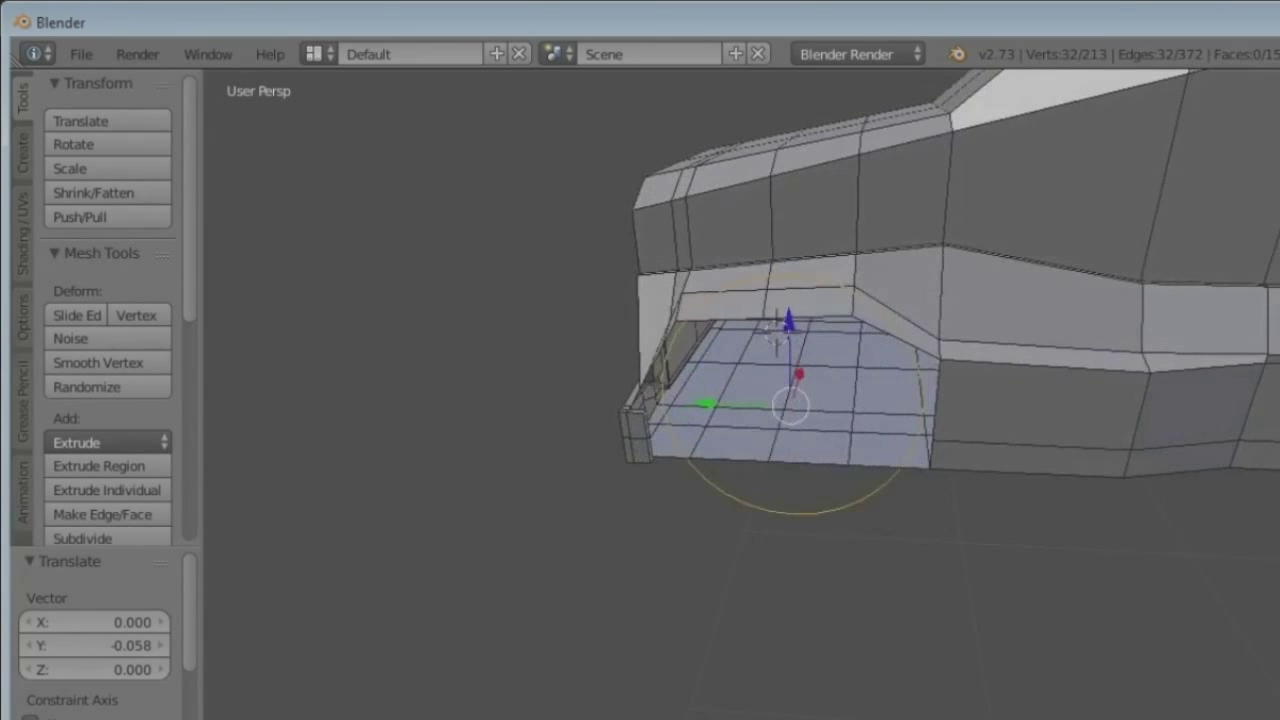
drag(645, 352, 655, 352)
key(shift+s)
click(874, 366)
key(z)
key(x)
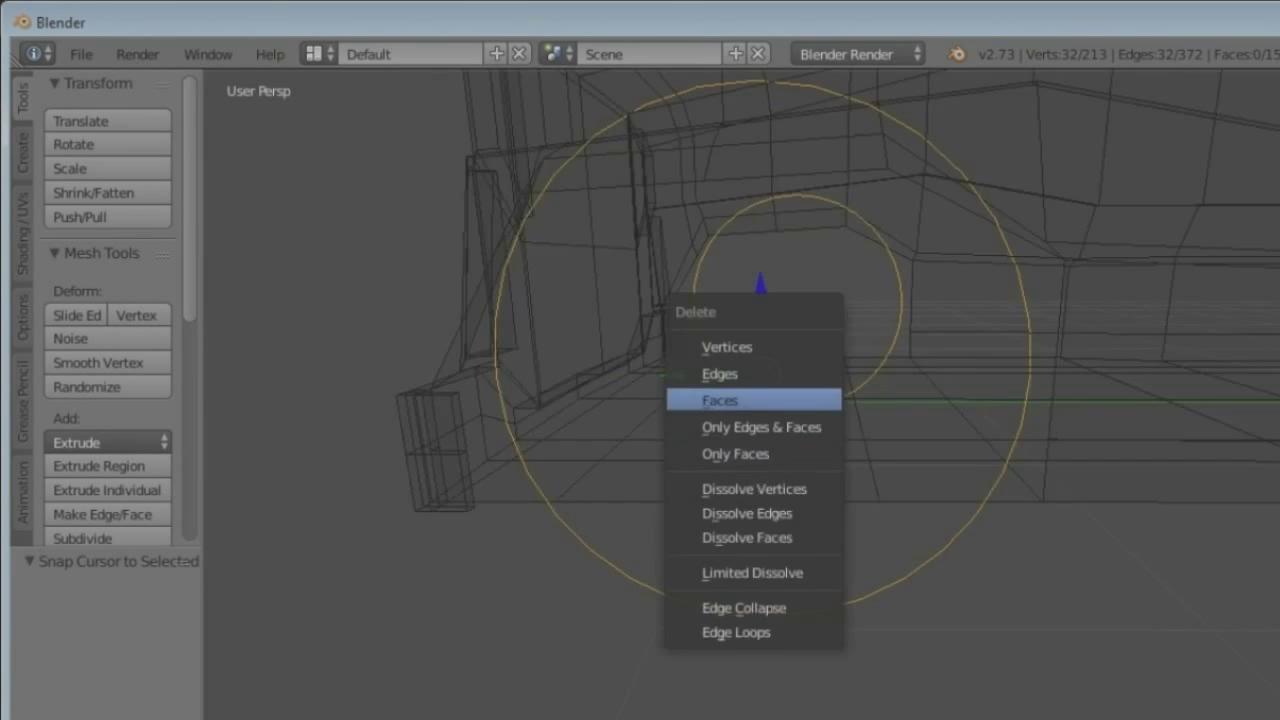
key(x)
key(Escape)
Step: Add a 10-vertex circle, rotate it 90° on Y and scale it to 0.706
middle_drag(785, 400, 700, 380)
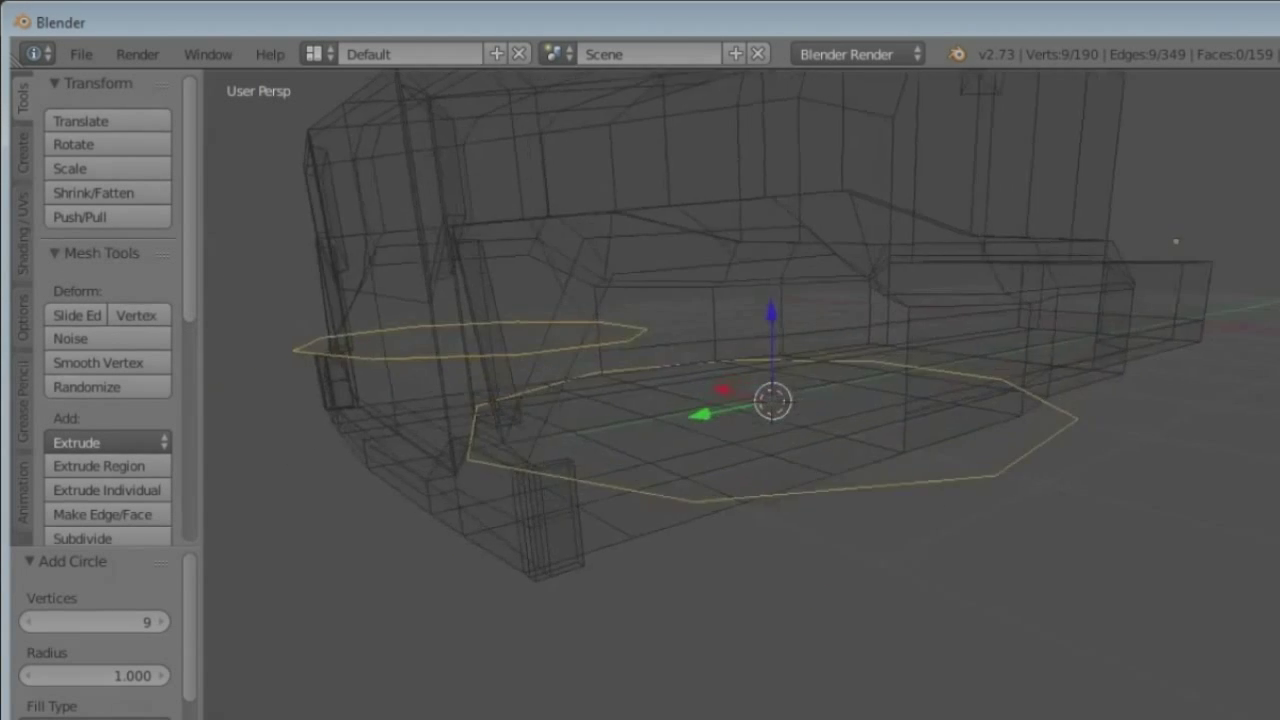
click(163, 622)
text(ry90)
key(Return)
key(s)
key(Return)
key(z)
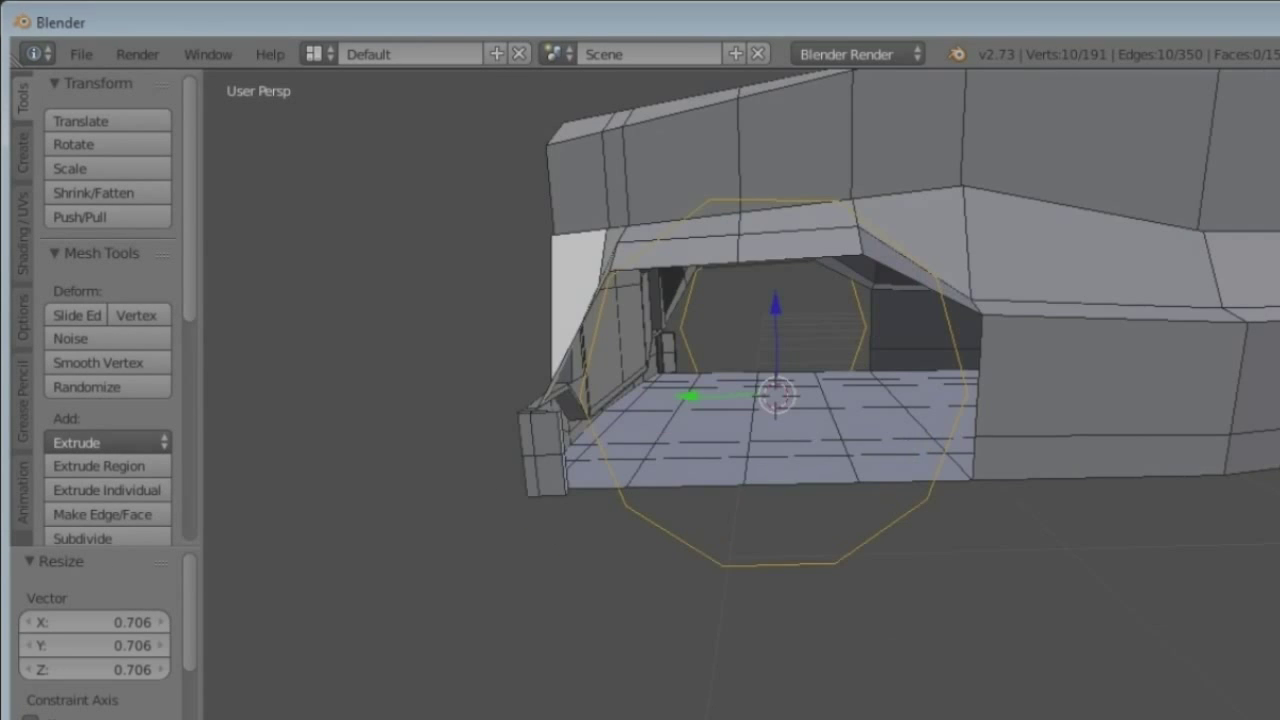
Step: Lower the circle by 0.123 along Z inside the opening
mouse_move(780, 400)
middle_down()
mouse_move(700, 330)
mouse_move(815, 428)
mouse_move(790, 430)
middle_up()
key(g)
key(z)
key(Return)
scroll(790, 430, up, 3)
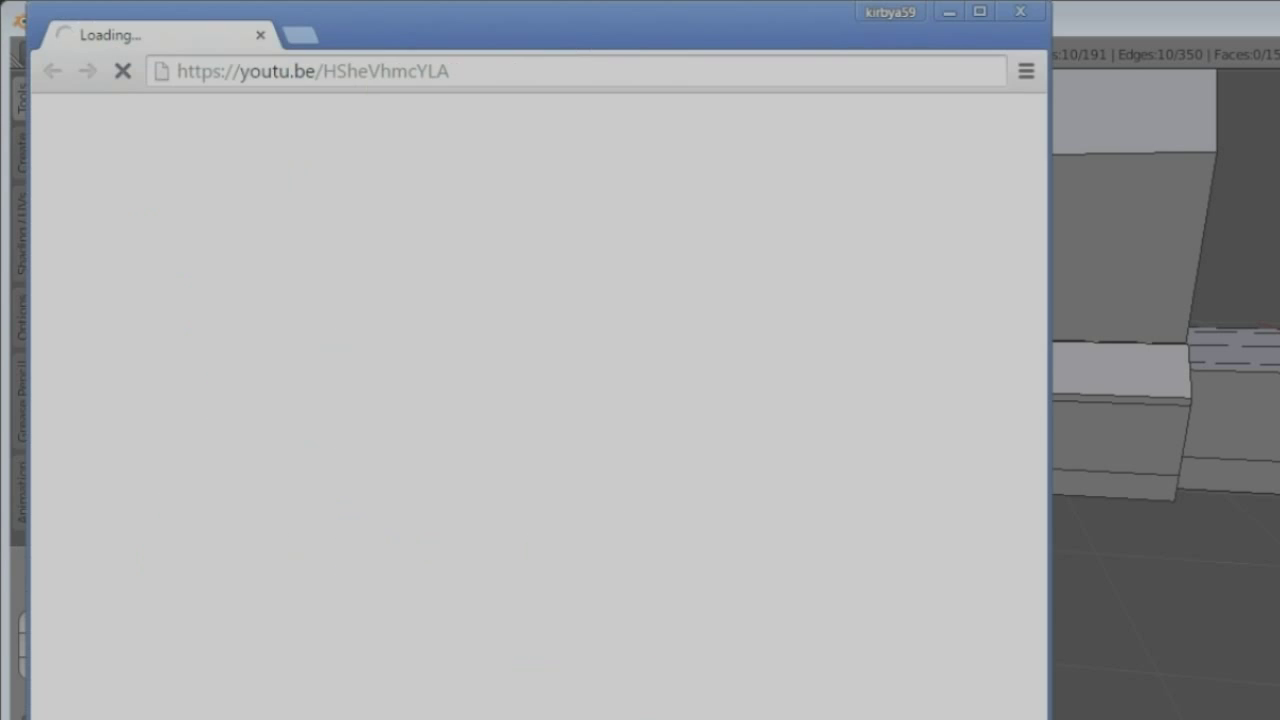
Step: Open the shared hoverboard video on YouTube and skip ahead to 0:51
click(81, 54)
click(109, 263)
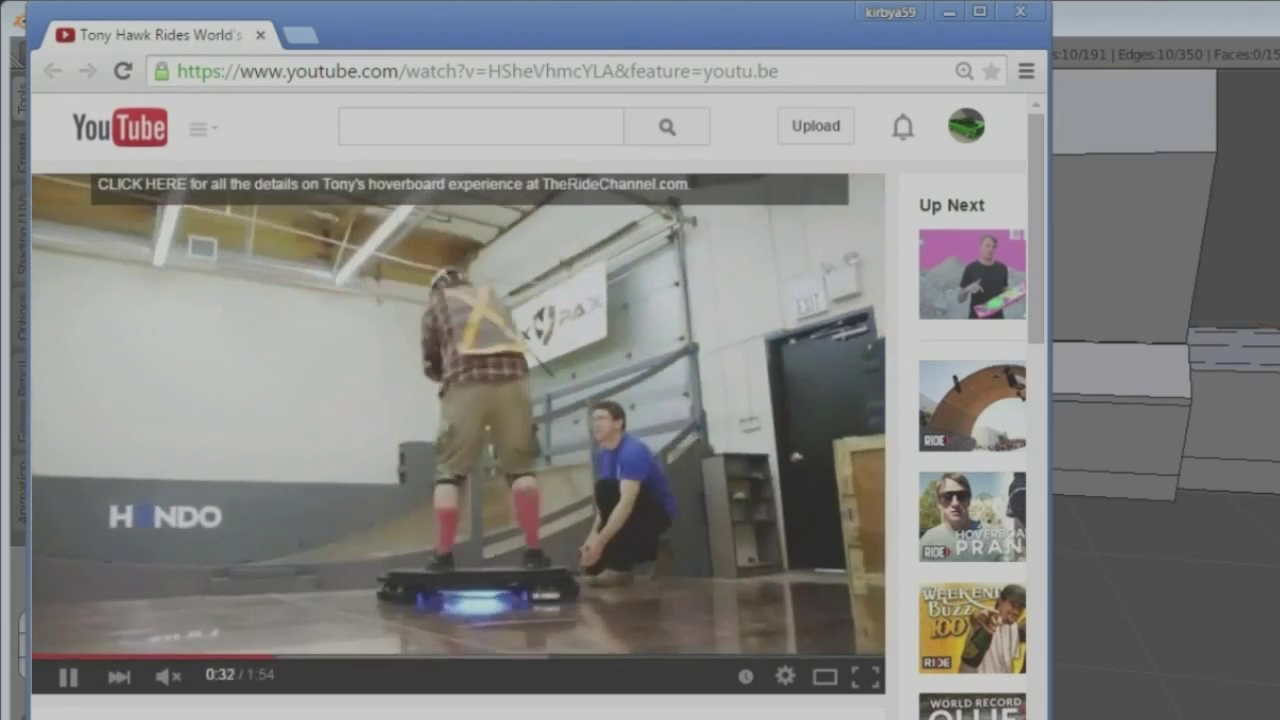
click(413, 654)
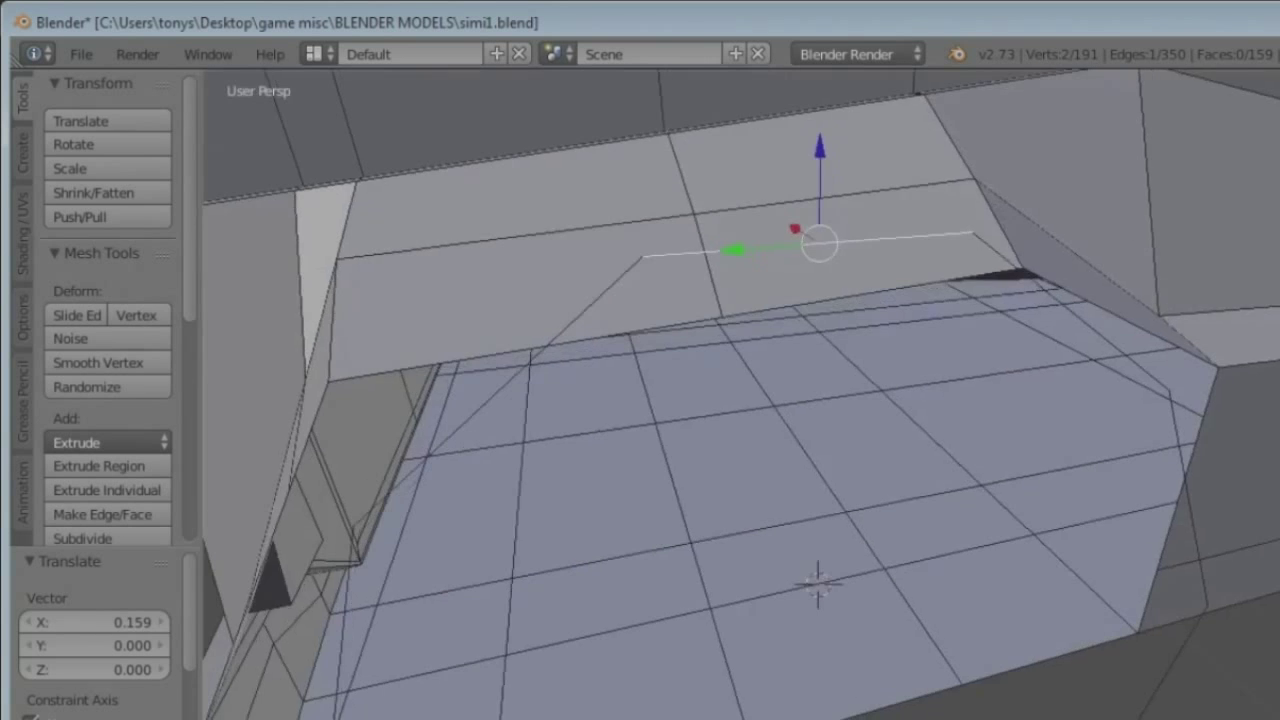
Step: Merge a stray doorway vertex pair at the last vertex, undoing a first attempt
key(alt+m)
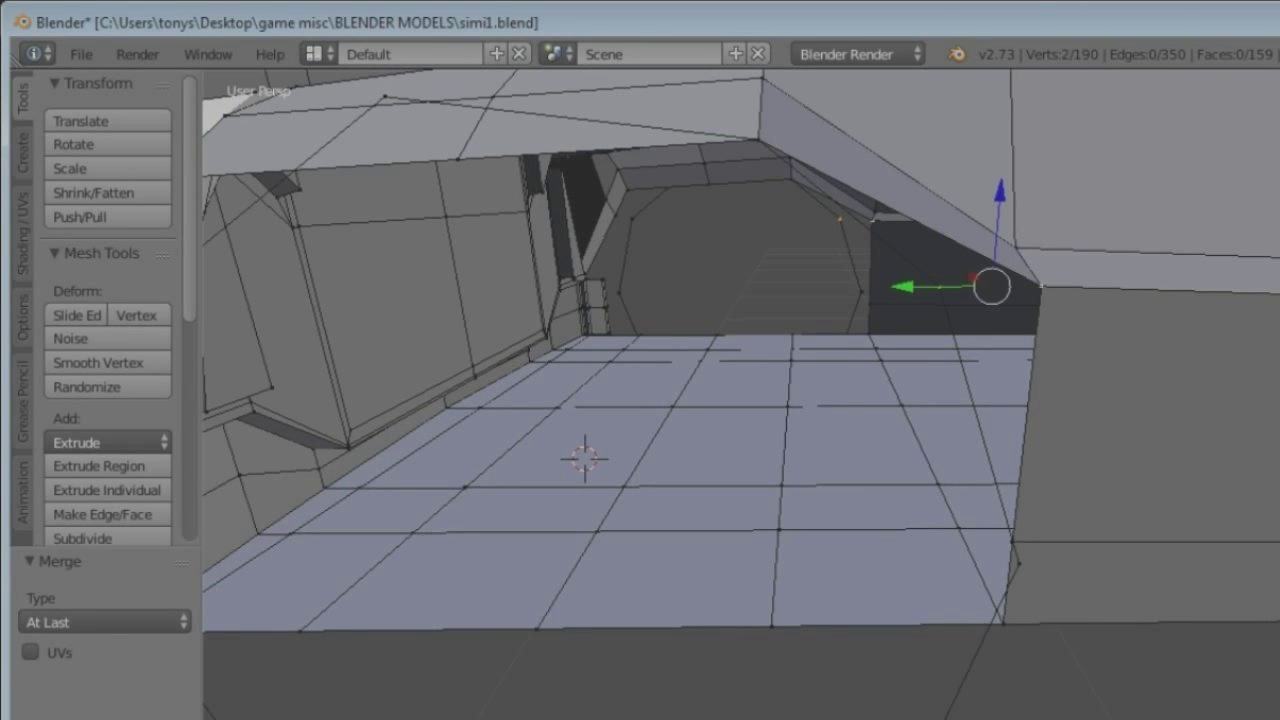
key(ctrl+z)
mouse_move(700, 400)
middle_down()
mouse_move(780, 380)
mouse_move(700, 420)
middle_up()
key(alt+m)
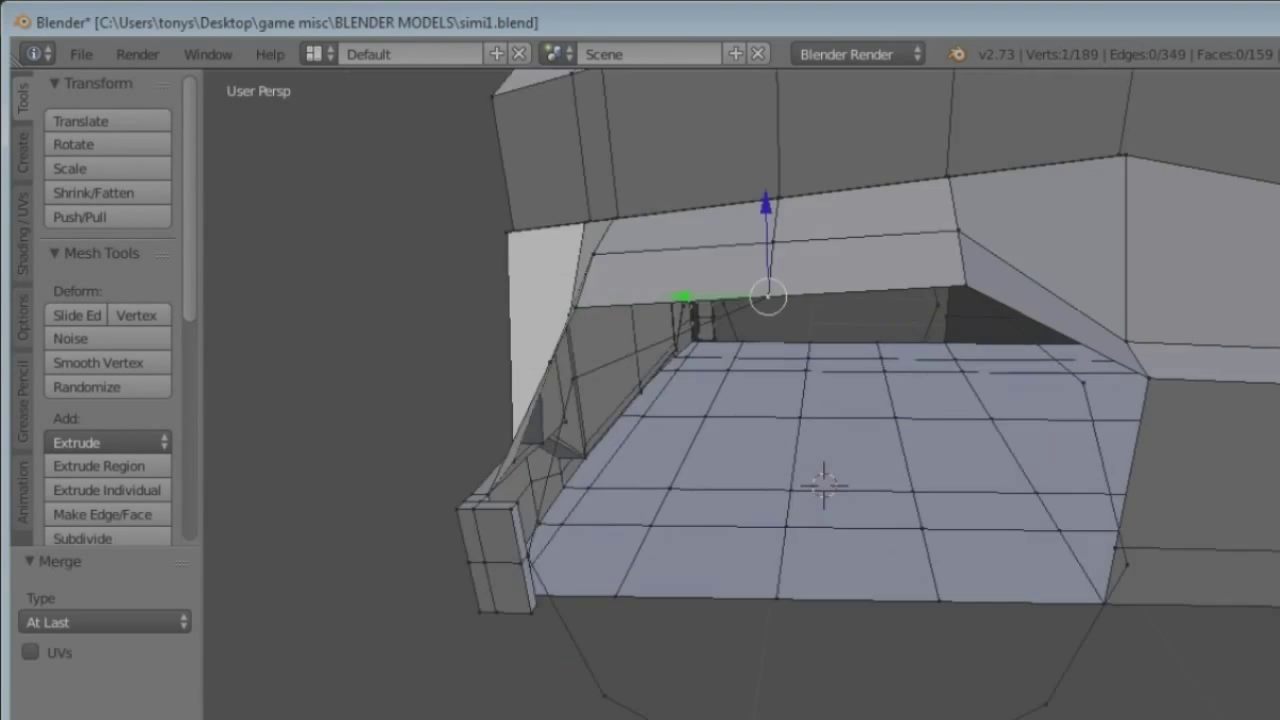
mouse_move(590, 270)
middle_down()
mouse_move(700, 400)
mouse_move(820, 380)
mouse_move(760, 420)
mouse_move(1060, 432)
mouse_move(580, 490)
middle_up()
Step: Select the circle loop and subdivide its edges, then undo the subdivision
key(a)
alt+right_click(714, 543)
click(82, 538)
key(ctrl+z)
key(ctrl+z)
key(ctrl+z)
middle_drag(640, 400, 700, 300)
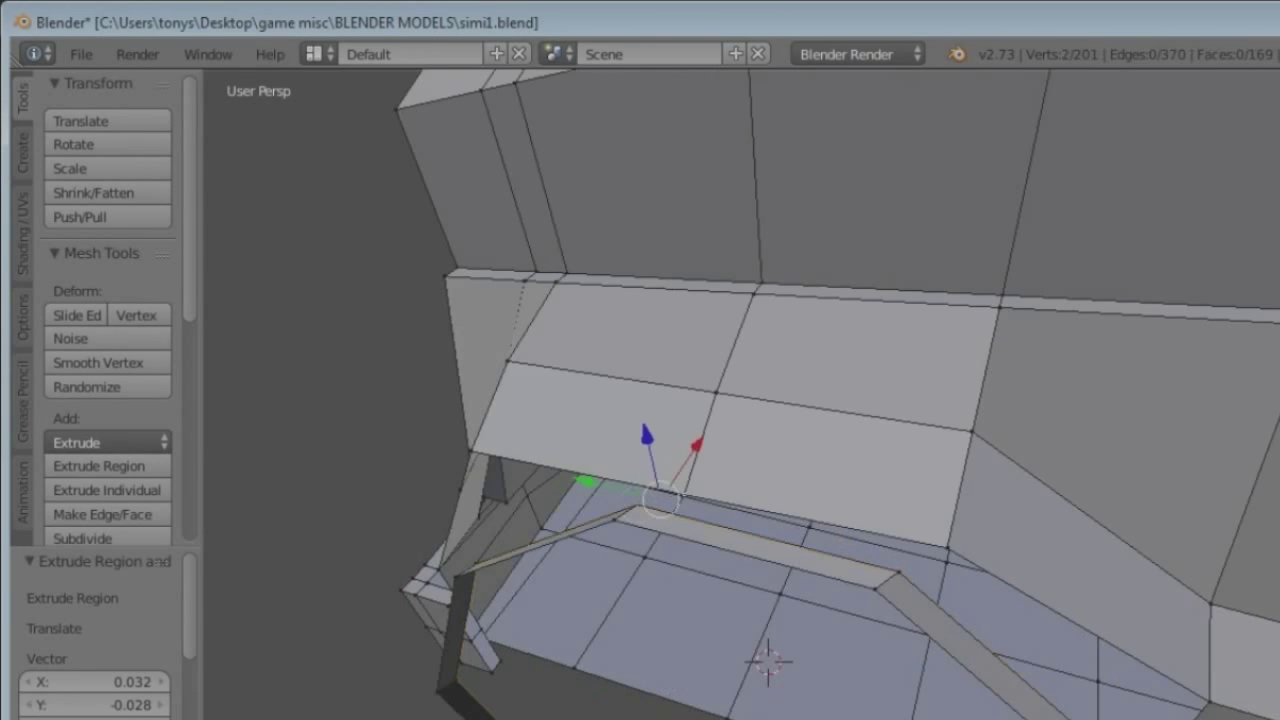
Step: Merge the vertices along the doorway's top edge, undoing an unwanted edge slide
click(1140, 700)
middle_drag(1100, 650, 800, 450)
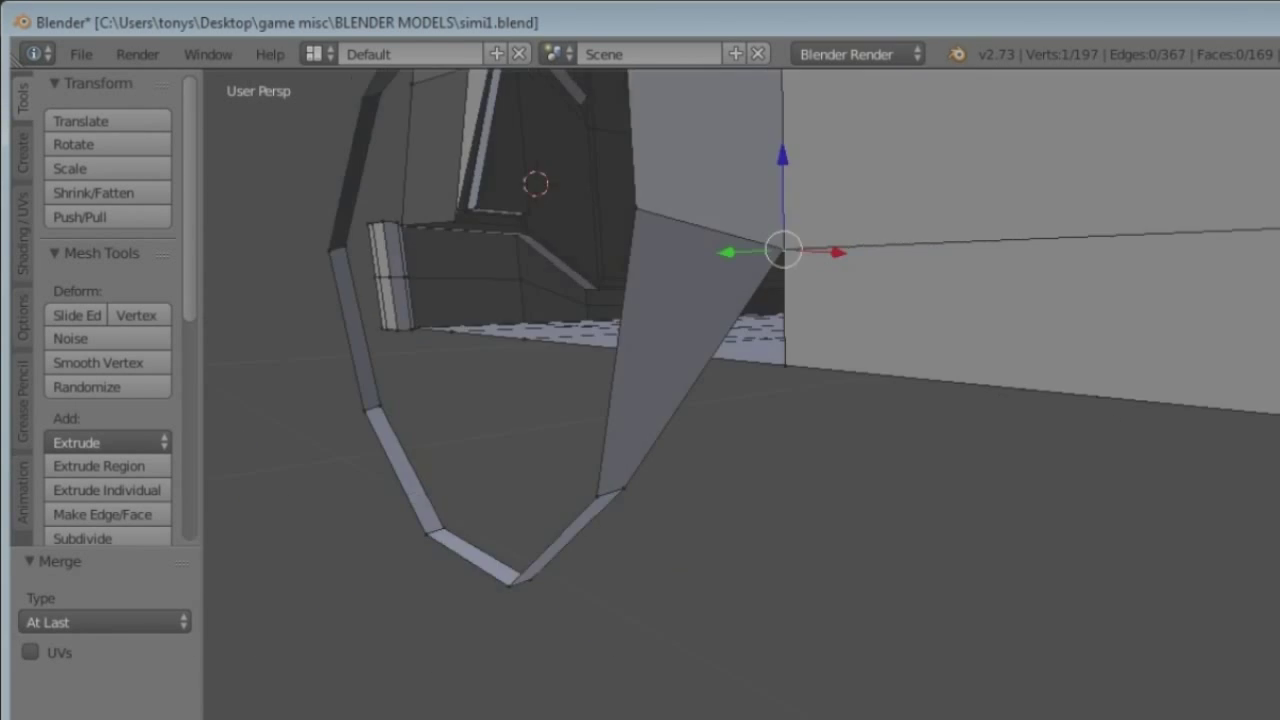
key(alt+m)
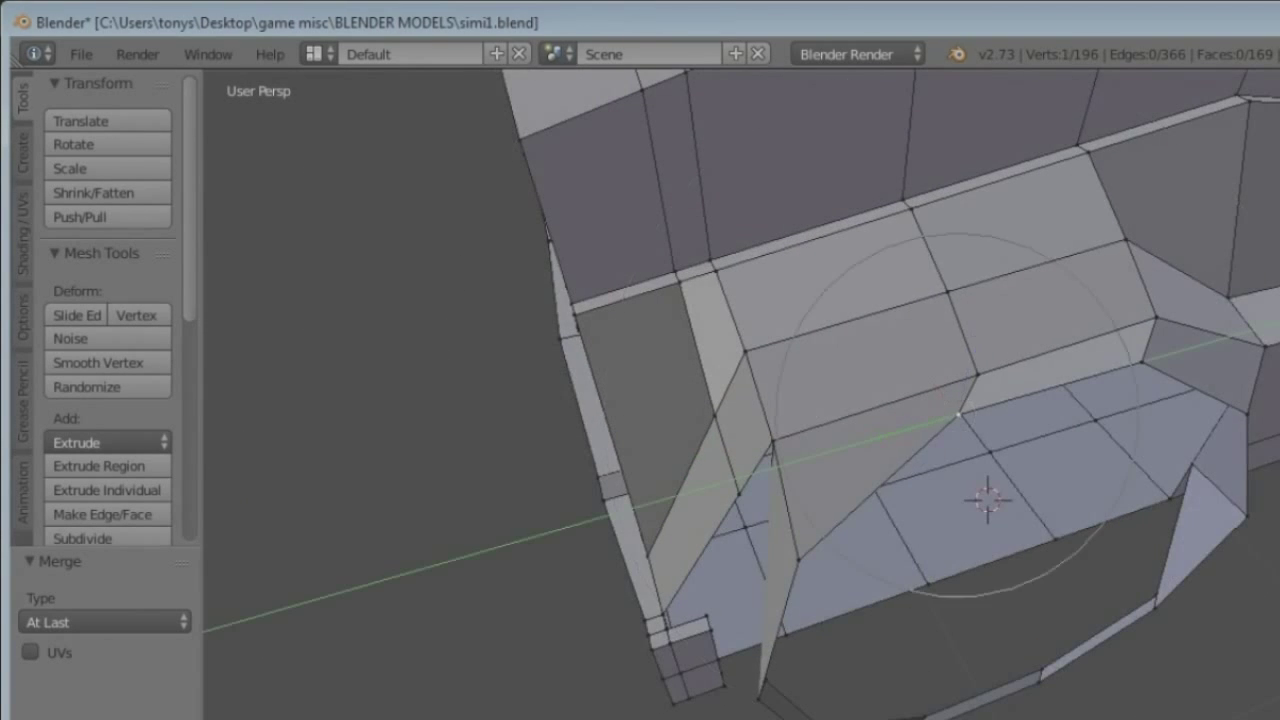
middle_drag(740, 400, 840, 330)
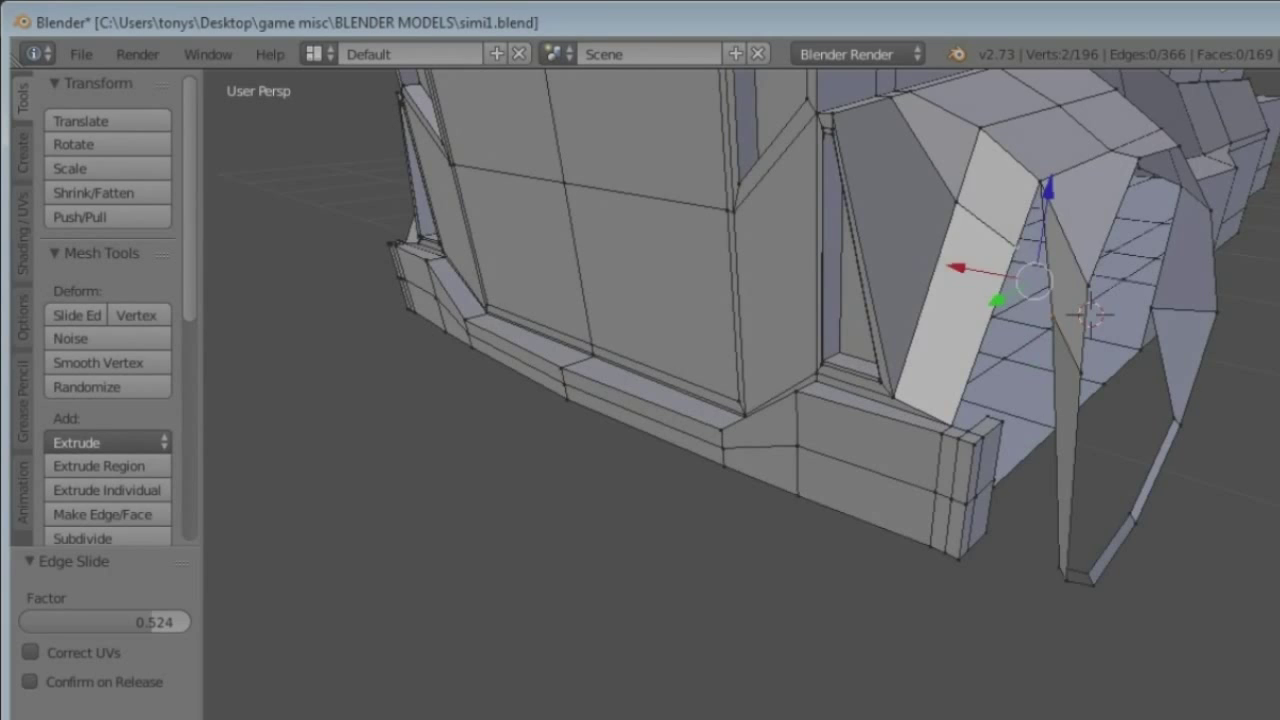
key(ctrl+z)
mouse_move(700, 400)
middle_down()
mouse_move(800, 350)
mouse_move(700, 420)
mouse_move(600, 357)
mouse_move(988, 338)
middle_up()
key(ctrl+z)
Step: Merge another vertex pair at the last one and shift the chosen vertex 0.115 along X
key(alt+m)
click(594, 357)
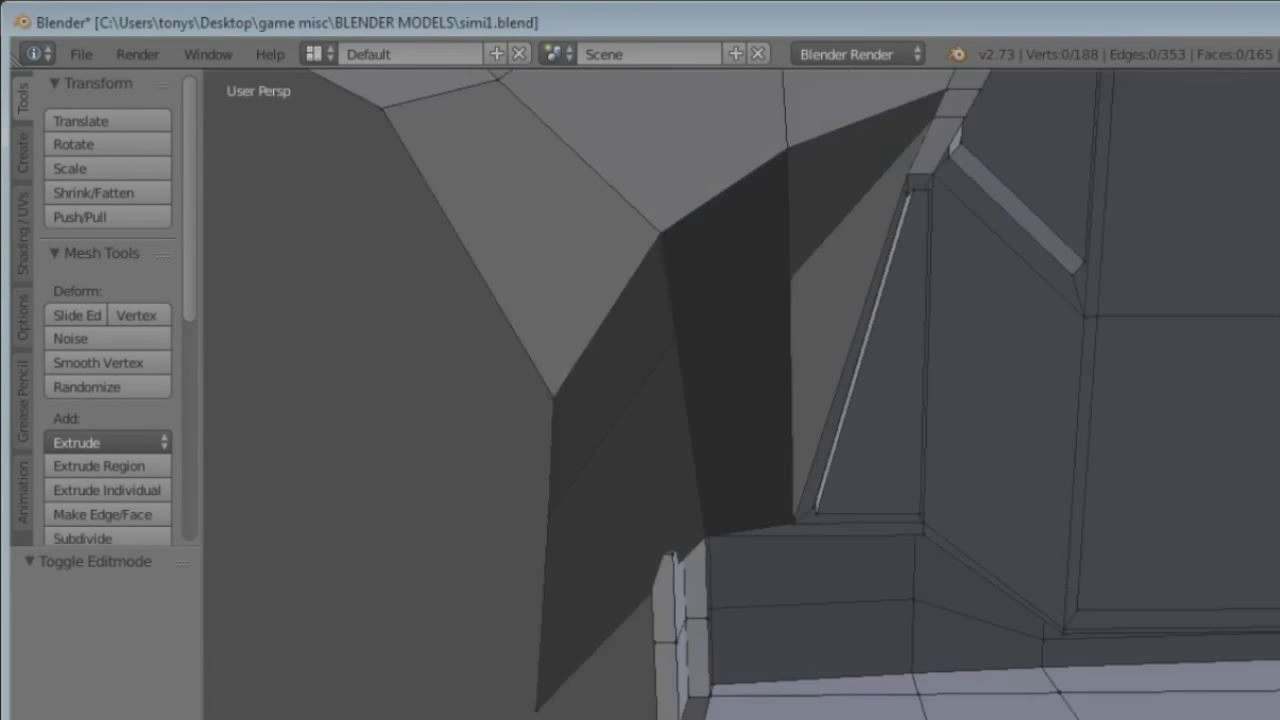
scroll(526, 576, down, 5)
middle_drag(526, 576, 877, 507)
middle_drag(908, 385, 1000, 360)
scroll(1000, 360, up, 4)
scroll(1100, 340, up, 3)
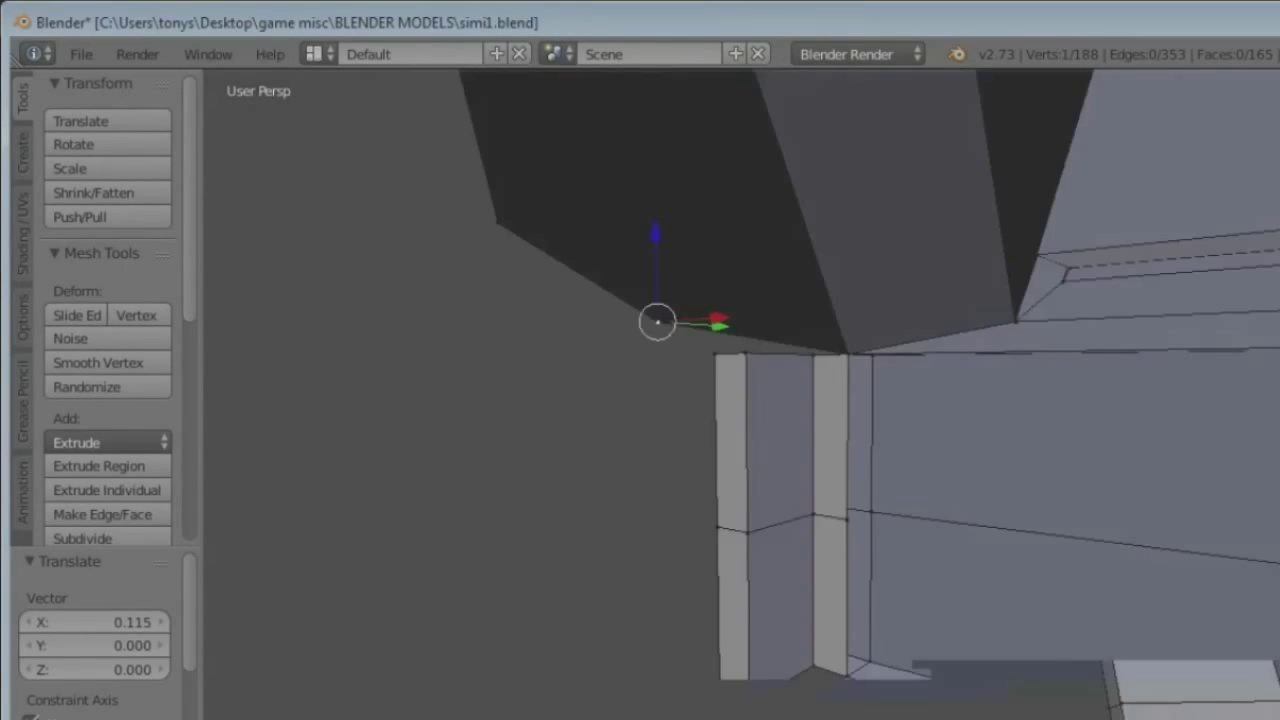
Step: Select the doorway's leftover side faces and delete them
mouse_move(1100, 340)
middle_down()
mouse_move(1262, 318)
mouse_move(1100, 380)
middle_up()
shift+right_click(472, 650)
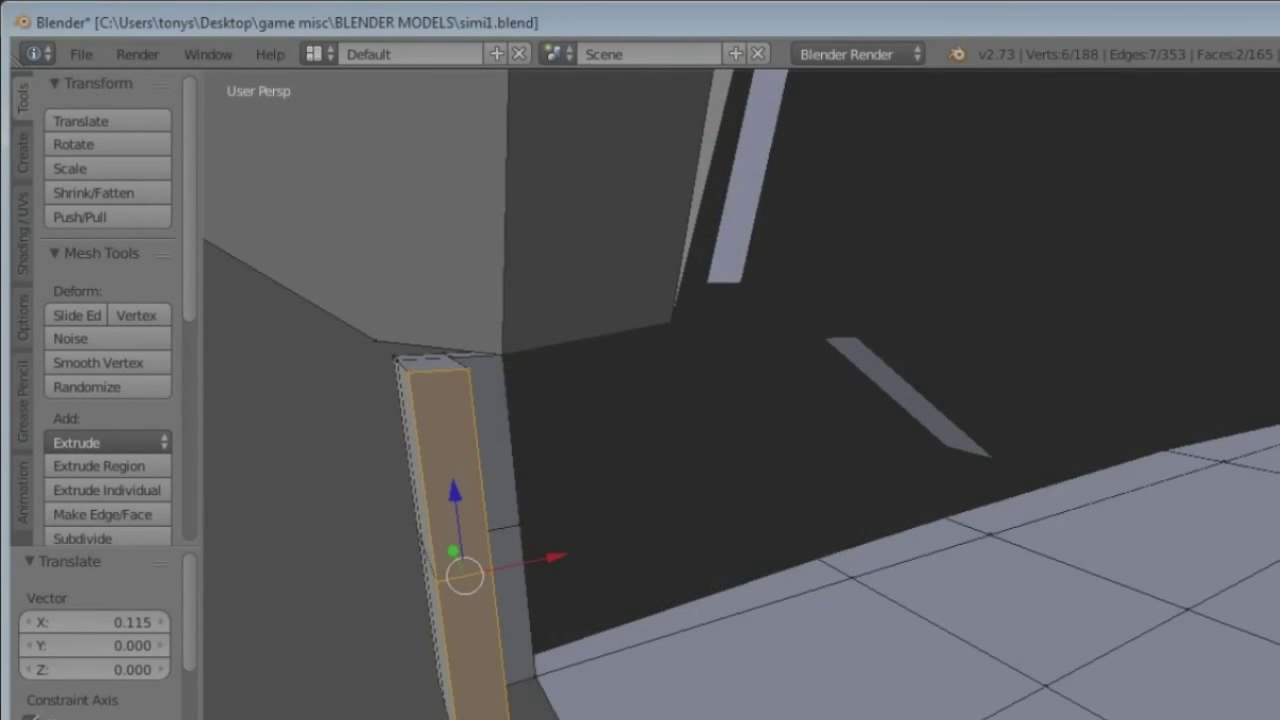
mouse_move(700, 400)
middle_down()
mouse_move(900, 350)
mouse_move(1115, 205)
middle_up()
key(x)
key(Return)
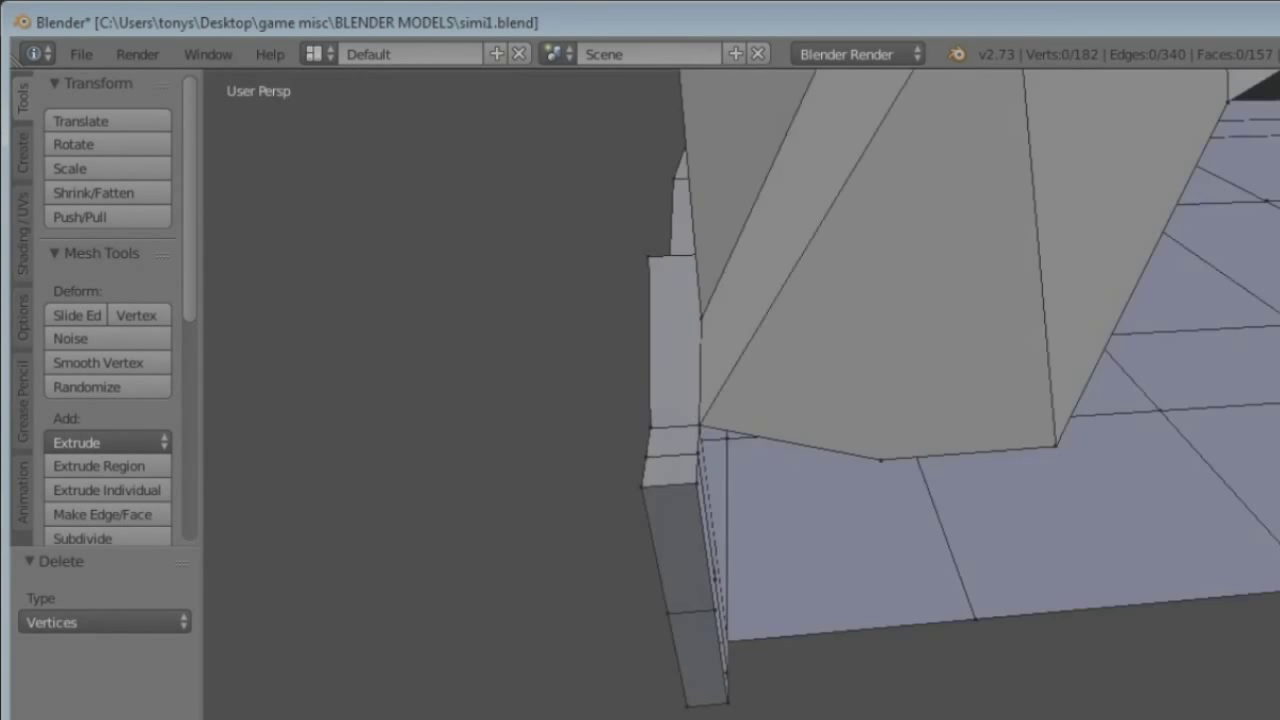